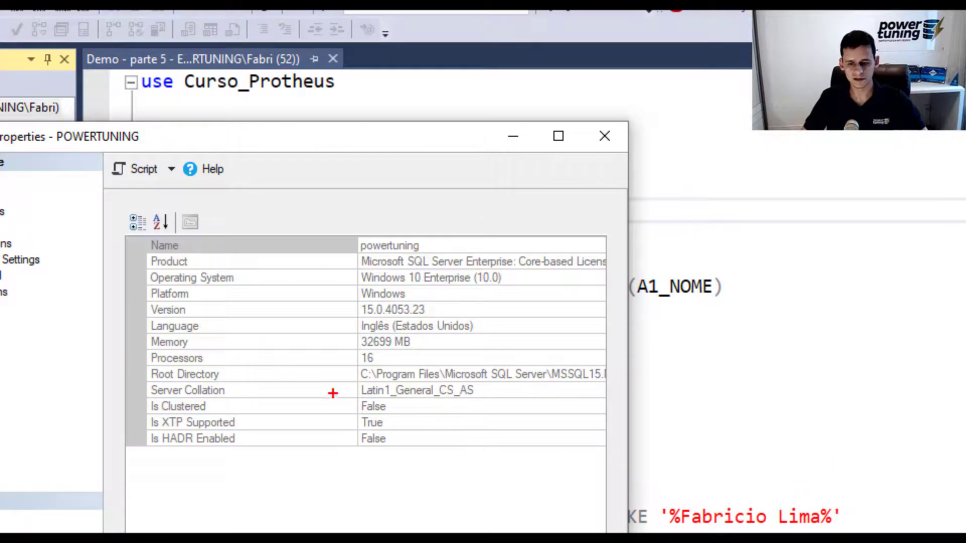
Circle the Server Collation row in red, handwrite the pairs M/m and í/i above it, and underline the CS_AS suffix.
{"action": "mouse_move", "coordinate": [332, 376]}
{"action": "left_mouse_down"}
{"action": "mouse_move", "coordinate": [444, 393]}
{"action": "mouse_move", "coordinate": [479, 379]}
{"action": "mouse_move", "coordinate": [343, 366]}
{"action": "mouse_move", "coordinate": [195, 379]}
{"action": "mouse_move", "coordinate": [171, 411]}
{"action": "mouse_move", "coordinate": [336, 394]}
{"action": "left_mouse_up"}
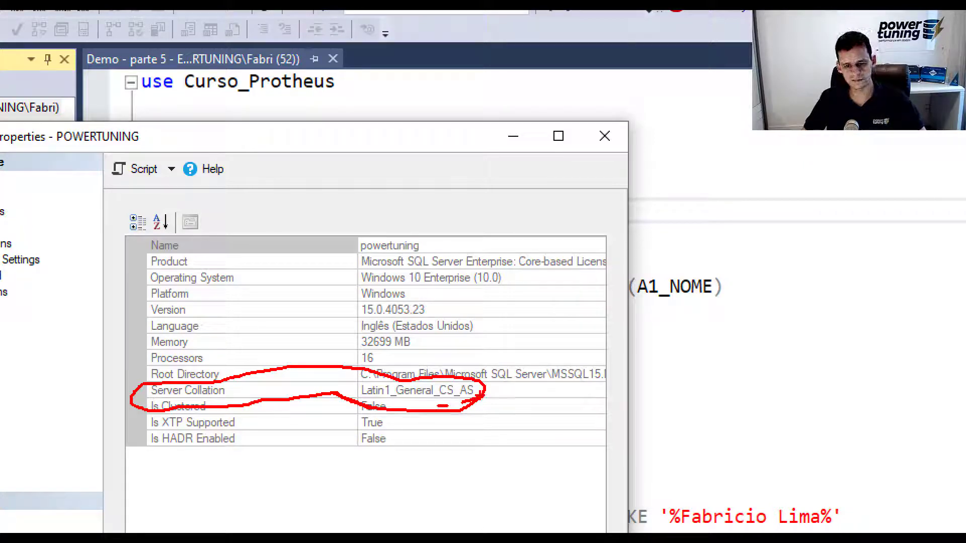
{"action": "left_click_drag", "start_coordinate": [449, 375], "coordinate": [412, 320]}
{"action": "mouse_move", "coordinate": [346, 187]}
{"action": "left_mouse_down"}
{"action": "mouse_move", "coordinate": [351, 159]}
{"action": "mouse_move", "coordinate": [386, 186]}
{"action": "left_mouse_up"}
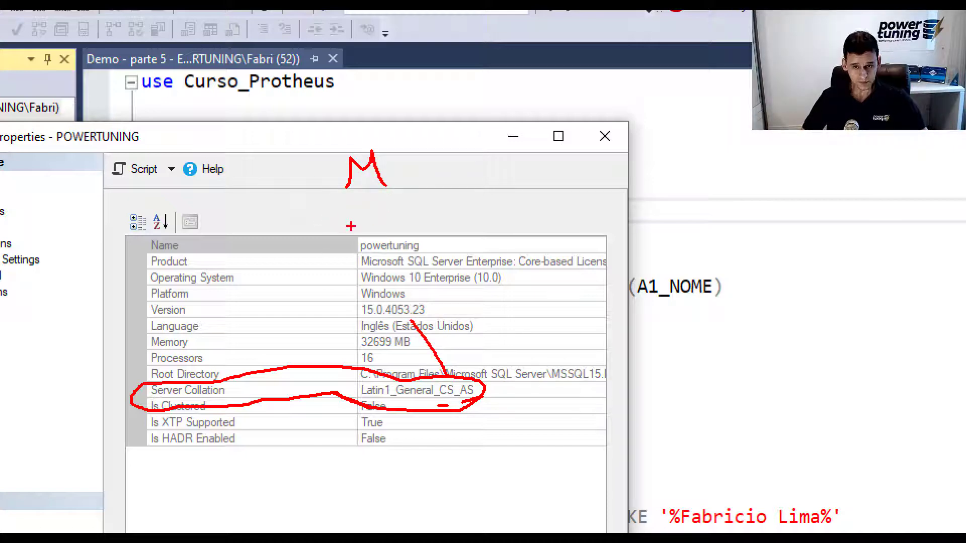
{"action": "left_click_drag", "start_coordinate": [366, 216], "coordinate": [391, 227]}
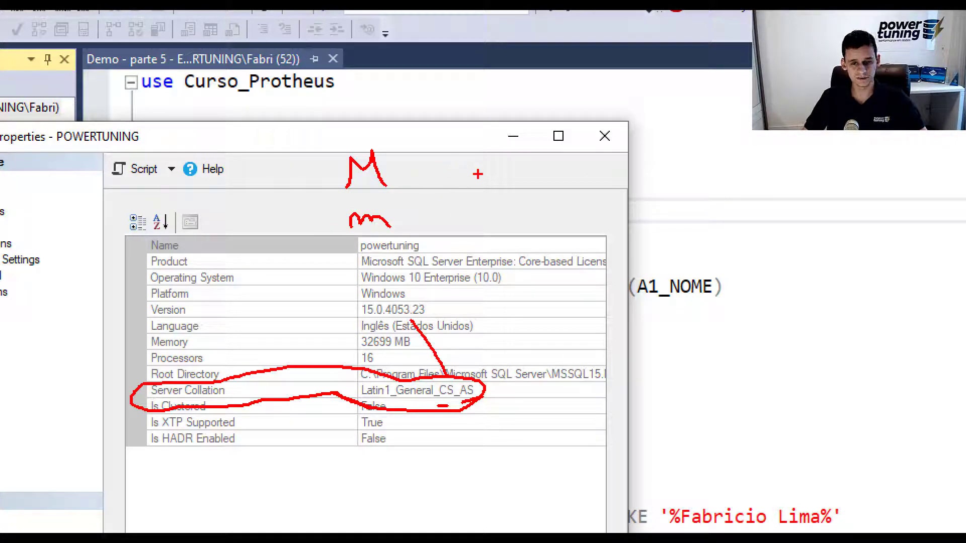
{"action": "left_click_drag", "start_coordinate": [454, 181], "coordinate": [492, 179]}
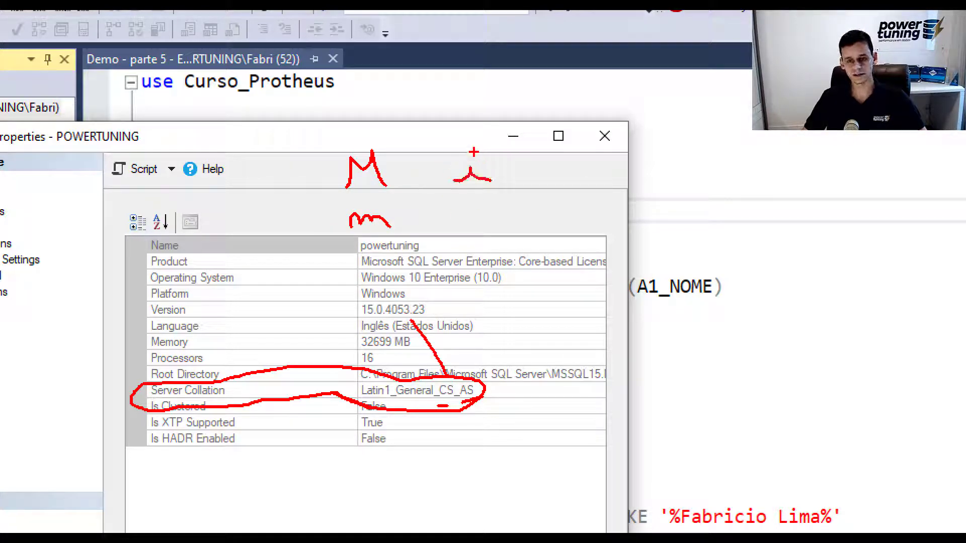
{"action": "left_click_drag", "start_coordinate": [484, 138], "coordinate": [476, 151]}
{"action": "left_click_drag", "start_coordinate": [473, 214], "coordinate": [457, 226]}
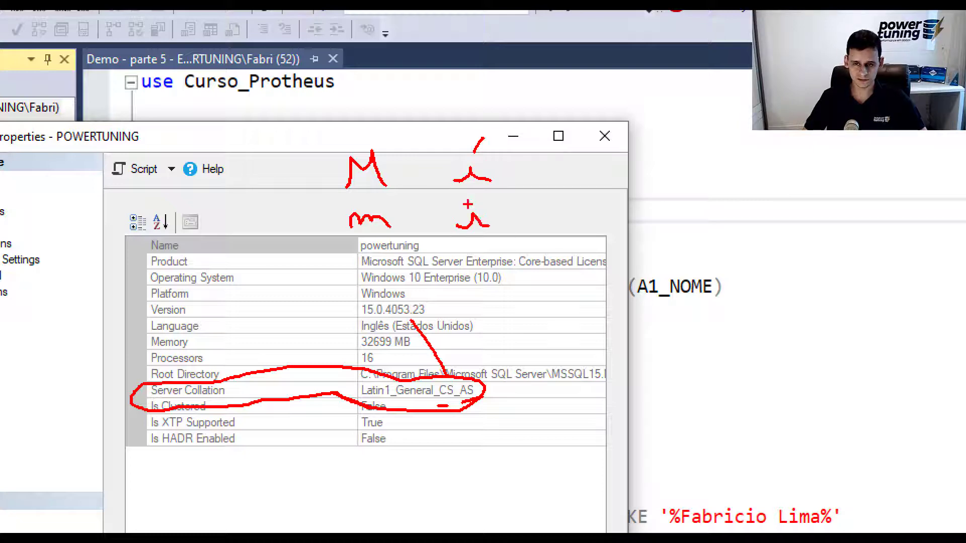
{"action": "left_click_drag", "start_coordinate": [438, 401], "coordinate": [453, 401]}
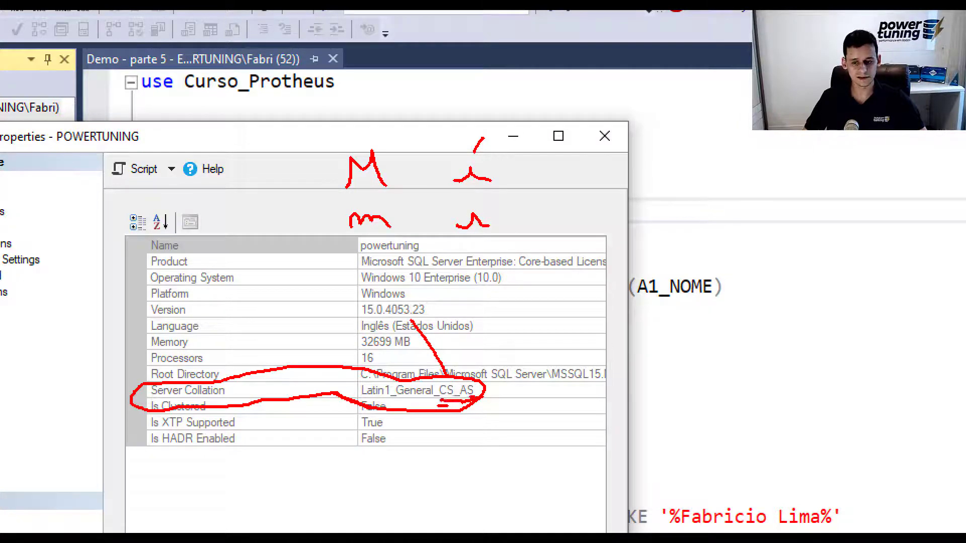
Handwrite "CI AI" in red below the server collation value.
{"action": "mouse_move", "coordinate": [437, 434]}
{"action": "left_mouse_down"}
{"action": "mouse_move", "coordinate": [451, 451]}
{"action": "mouse_move", "coordinate": [478, 424]}
{"action": "left_mouse_up"}
{"action": "mouse_move", "coordinate": [470, 426]}
{"action": "left_mouse_down"}
{"action": "mouse_move", "coordinate": [476, 446]}
{"action": "mouse_move", "coordinate": [491, 446]}
{"action": "left_mouse_up"}
{"action": "left_click_drag", "start_coordinate": [523, 417], "coordinate": [523, 460]}
{"action": "left_click_drag", "start_coordinate": [523, 416], "coordinate": [541, 452]}
{"action": "left_click_drag", "start_coordinate": [544, 419], "coordinate": [594, 415]}
{"action": "mouse_move", "coordinate": [575, 419]}
{"action": "left_mouse_down"}
{"action": "mouse_move", "coordinate": [575, 461]}
{"action": "mouse_move", "coordinate": [614, 460]}
{"action": "left_mouse_up"}
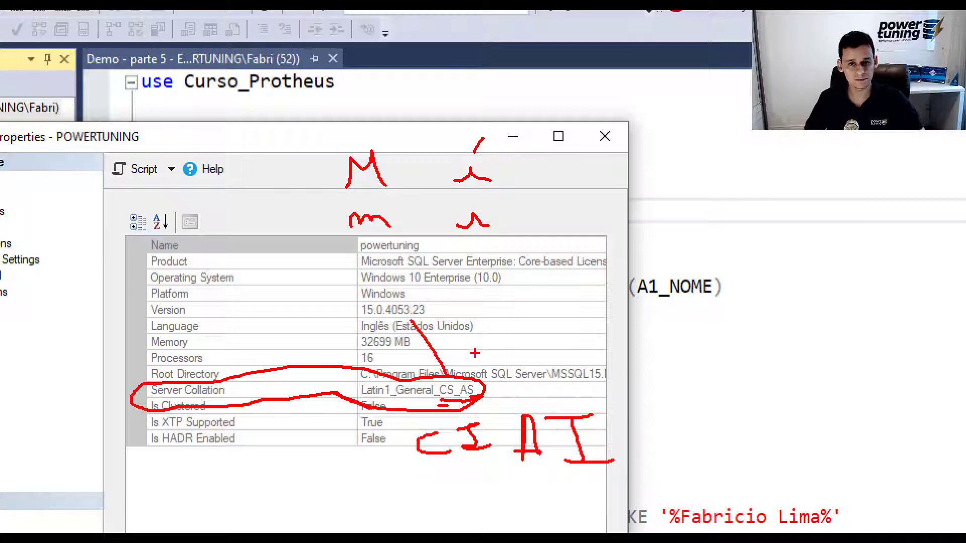
Circle the CS_AS suffix, underline the handwritten CI AI and link it to the collation value, and clear the annotations.
{"action": "left_click_drag", "start_coordinate": [501, 381], "coordinate": [448, 414]}
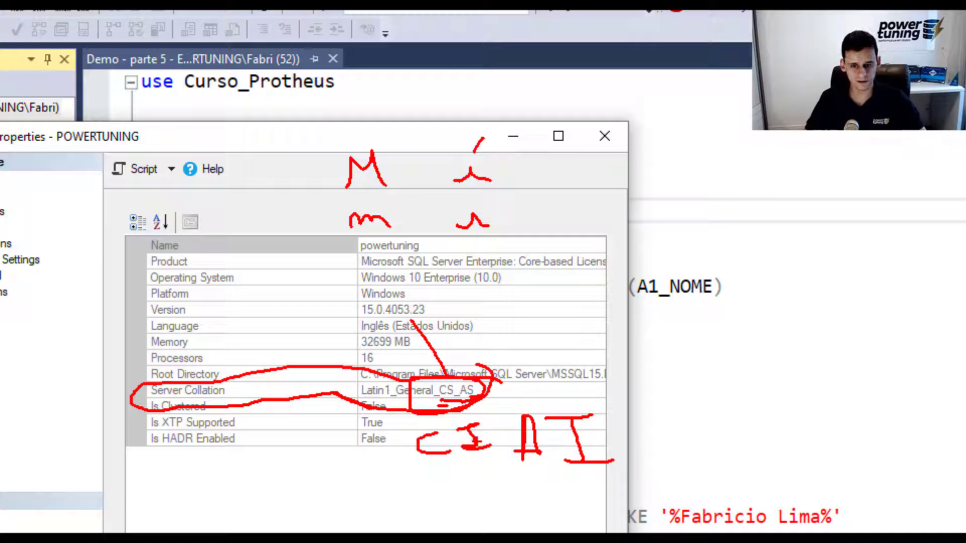
{"action": "mouse_move", "coordinate": [485, 383]}
{"action": "left_mouse_down"}
{"action": "mouse_move", "coordinate": [448, 374]}
{"action": "mouse_move", "coordinate": [468, 405]}
{"action": "mouse_move", "coordinate": [465, 385]}
{"action": "left_mouse_up"}
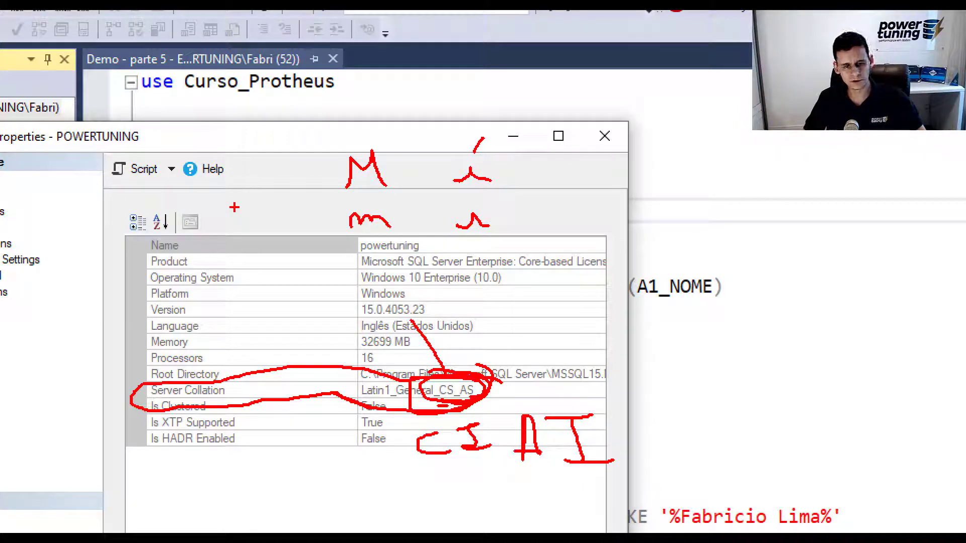
{"action": "left_click_drag", "start_coordinate": [405, 471], "coordinate": [493, 465]}
{"action": "left_click_drag", "start_coordinate": [514, 469], "coordinate": [596, 462]}
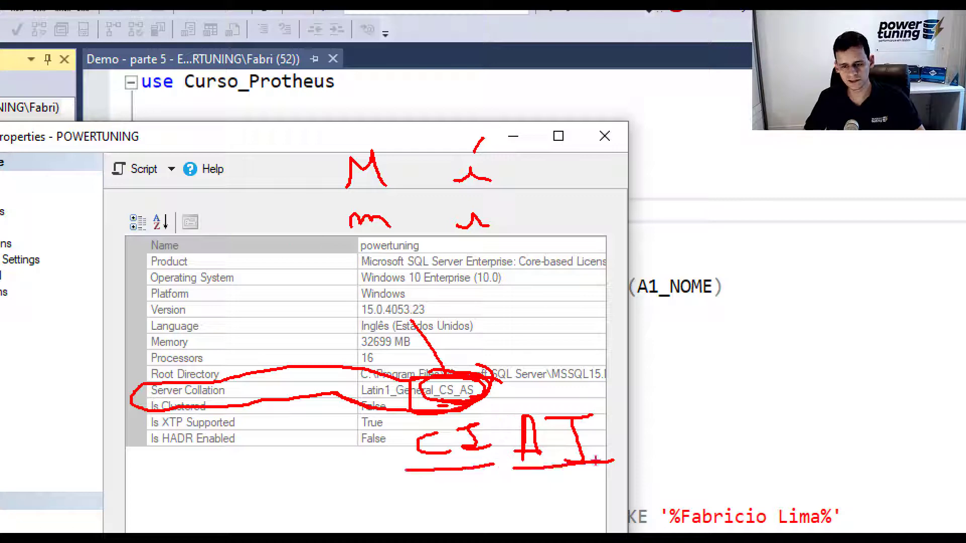
{"action": "mouse_move", "coordinate": [408, 464]}
{"action": "left_mouse_down"}
{"action": "mouse_move", "coordinate": [388, 407]}
{"action": "mouse_move", "coordinate": [390, 382]}
{"action": "mouse_move", "coordinate": [400, 387]}
{"action": "left_mouse_up"}
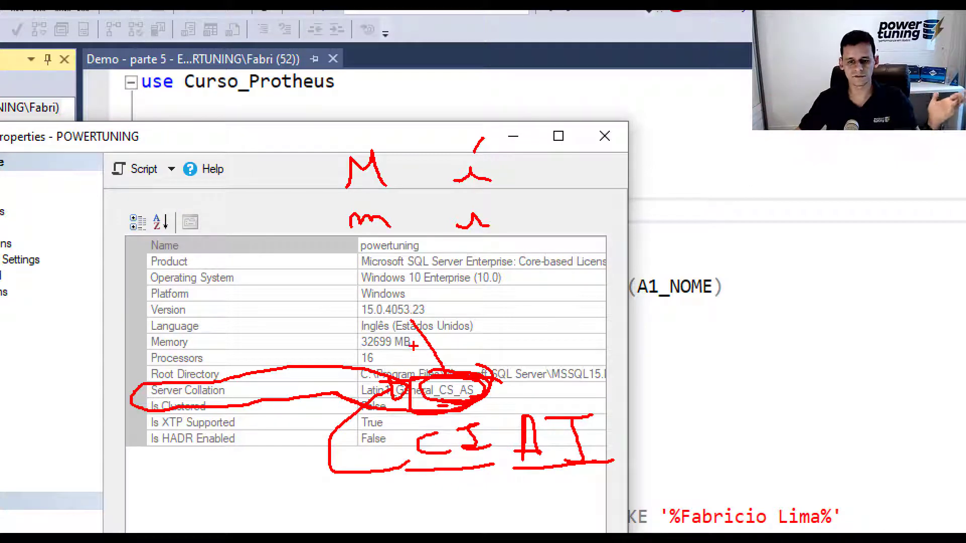
{"action": "mouse_move", "coordinate": [600, 376]}
{"action": "left_mouse_down"}
{"action": "mouse_move", "coordinate": [618, 486]}
{"action": "mouse_move", "coordinate": [564, 505]}
{"action": "left_mouse_up"}
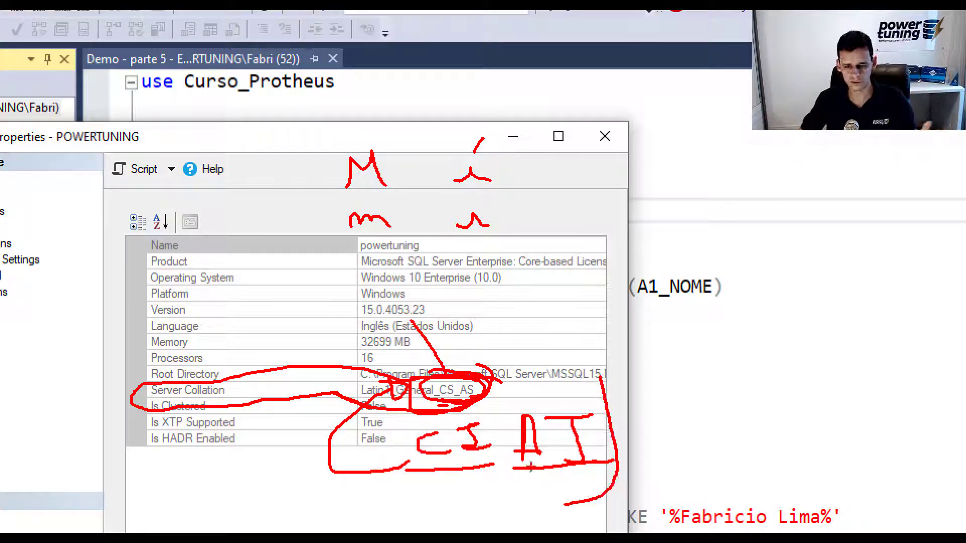
{"action": "key", "text": "Escape"}
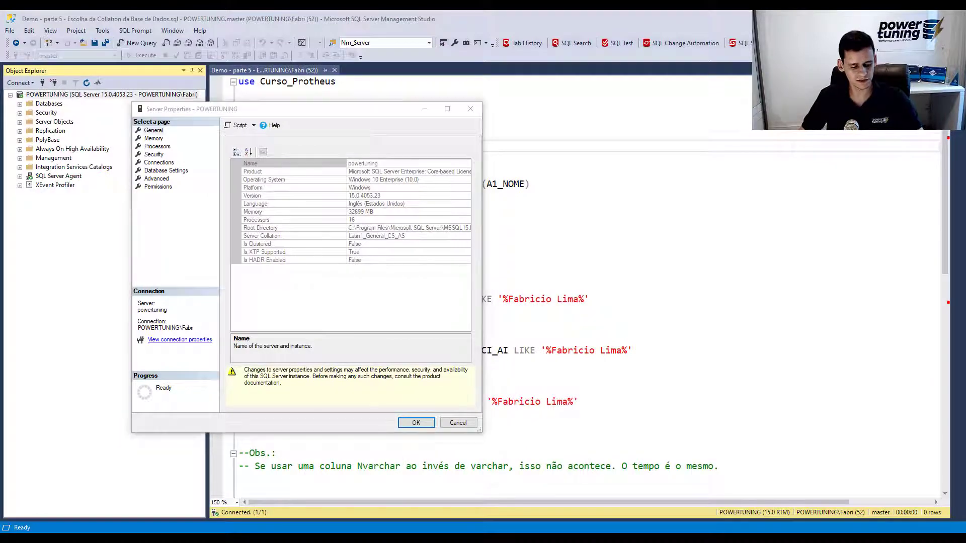
Reposition the Server Properties dialog, then circle the Server Collation value and point three red arrows at it.
{"action": "left_click", "coordinate": [311, 117]}
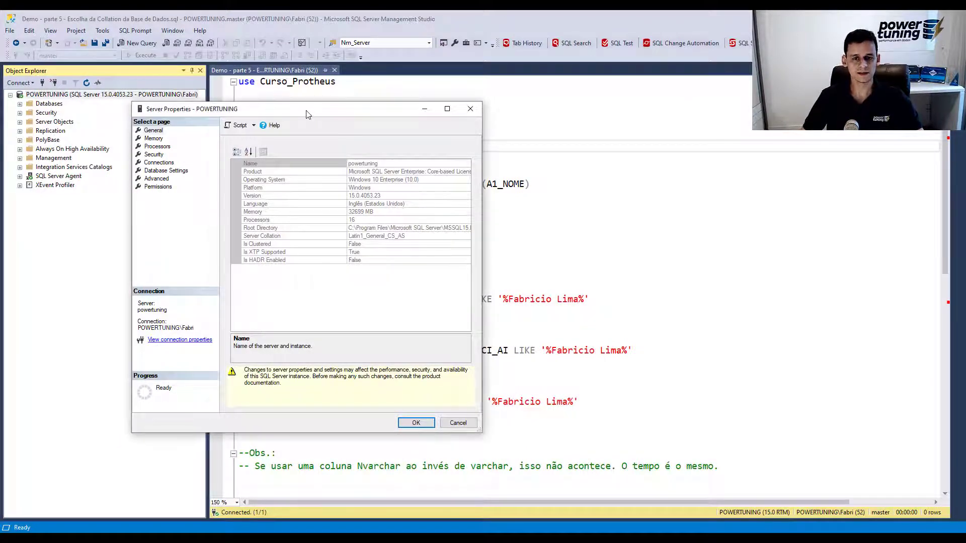
{"action": "left_click_drag", "start_coordinate": [307, 114], "coordinate": [326, 113]}
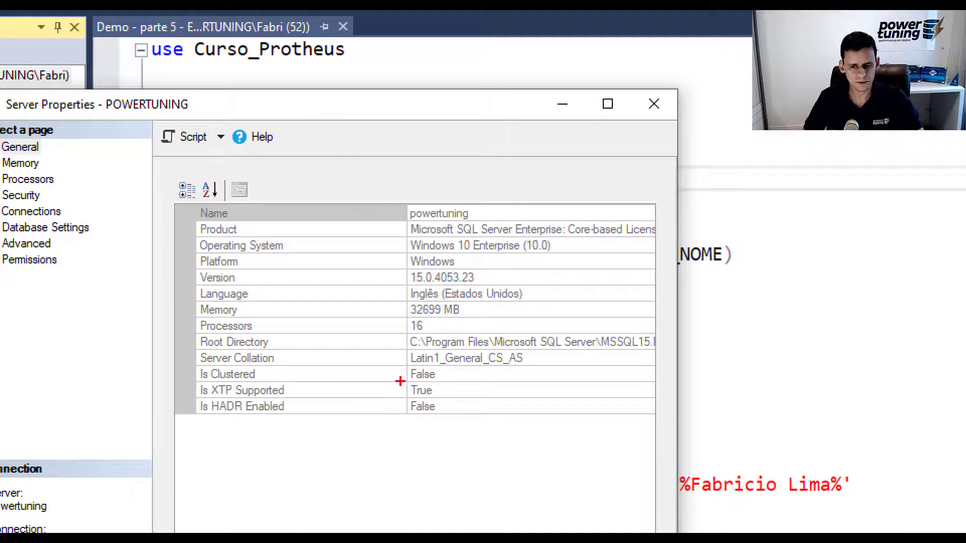
{"action": "mouse_move", "coordinate": [405, 371]}
{"action": "left_mouse_down"}
{"action": "mouse_move", "coordinate": [548, 373]}
{"action": "mouse_move", "coordinate": [436, 343]}
{"action": "mouse_move", "coordinate": [402, 366]}
{"action": "left_mouse_up"}
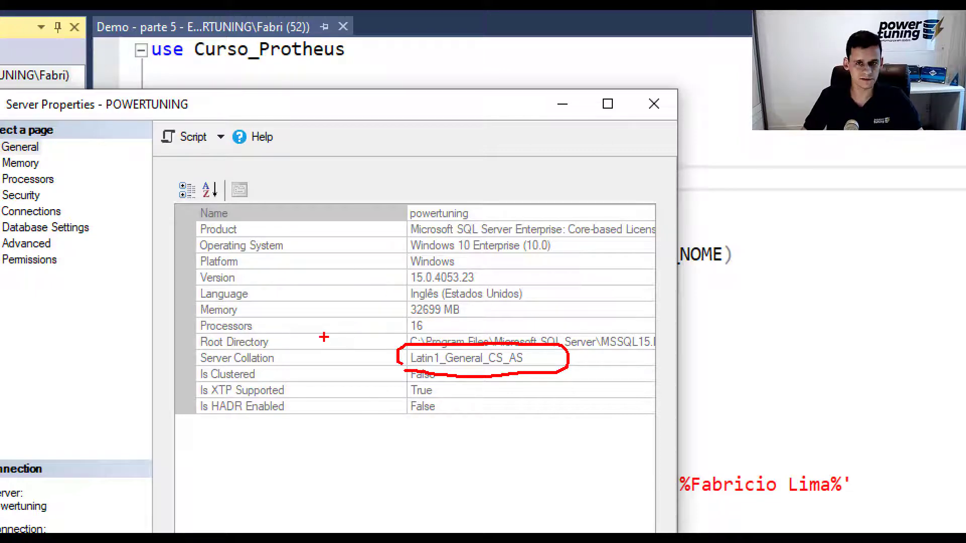
{"action": "mouse_move", "coordinate": [317, 338]}
{"action": "left_mouse_down"}
{"action": "mouse_move", "coordinate": [395, 362]}
{"action": "mouse_move", "coordinate": [390, 374]}
{"action": "left_mouse_up"}
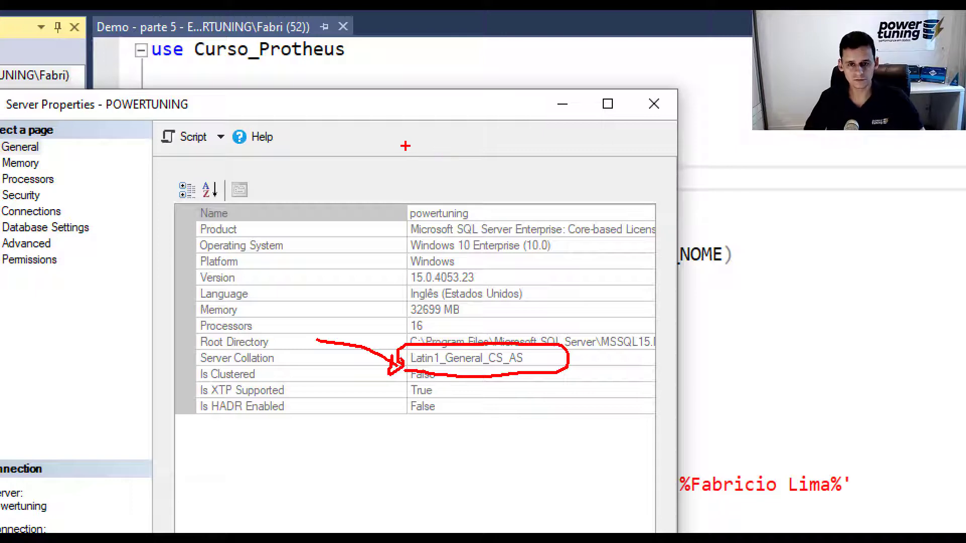
{"action": "mouse_move", "coordinate": [649, 414]}
{"action": "left_mouse_down"}
{"action": "mouse_move", "coordinate": [587, 362]}
{"action": "mouse_move", "coordinate": [588, 342]}
{"action": "mouse_move", "coordinate": [567, 356]}
{"action": "left_mouse_up"}
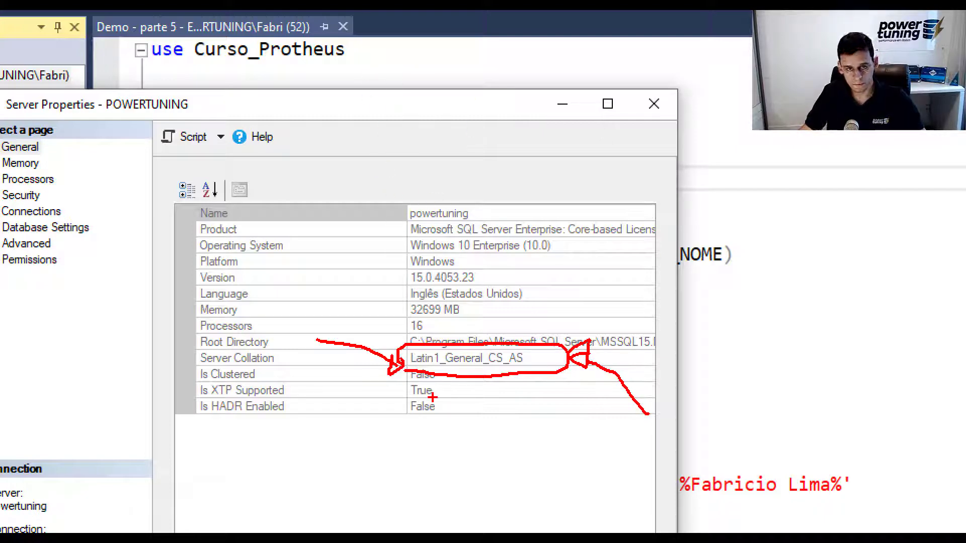
{"action": "mouse_move", "coordinate": [482, 457]}
{"action": "left_mouse_down"}
{"action": "mouse_move", "coordinate": [484, 390]}
{"action": "mouse_move", "coordinate": [507, 401]}
{"action": "left_mouse_up"}
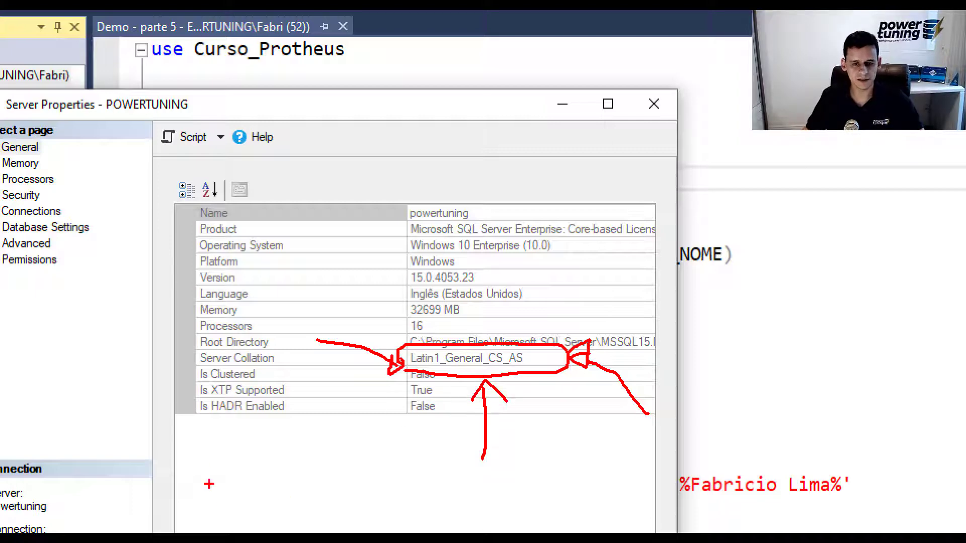
Handwrite "BIN" below the property list, circle it, and mark separating lines on both sides of the word.
{"action": "mouse_move", "coordinate": [211, 441]}
{"action": "left_mouse_down"}
{"action": "mouse_move", "coordinate": [231, 438]}
{"action": "mouse_move", "coordinate": [228, 494]}
{"action": "left_mouse_up"}
{"action": "mouse_move", "coordinate": [291, 420]}
{"action": "left_mouse_down"}
{"action": "mouse_move", "coordinate": [291, 472]}
{"action": "mouse_move", "coordinate": [331, 412]}
{"action": "mouse_move", "coordinate": [375, 405]}
{"action": "mouse_move", "coordinate": [166, 523]}
{"action": "mouse_move", "coordinate": [226, 361]}
{"action": "left_mouse_up"}
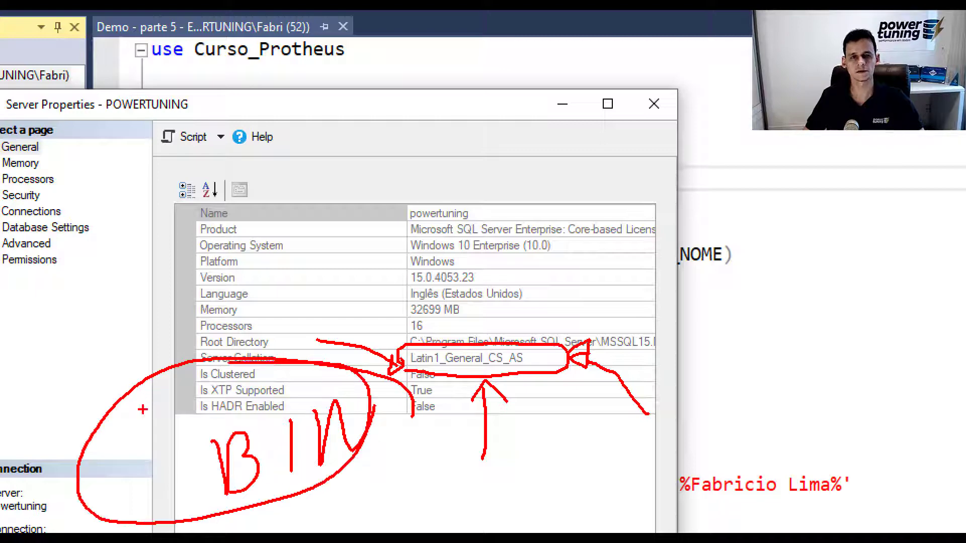
{"action": "left_click_drag", "start_coordinate": [79, 398], "coordinate": [123, 531]}
{"action": "left_click_drag", "start_coordinate": [99, 359], "coordinate": [161, 532]}
{"action": "mouse_move", "coordinate": [363, 313]}
{"action": "left_mouse_down"}
{"action": "mouse_move", "coordinate": [383, 475]}
{"action": "mouse_move", "coordinate": [398, 362]}
{"action": "left_mouse_up"}
{"action": "left_click_drag", "start_coordinate": [410, 391], "coordinate": [412, 473]}
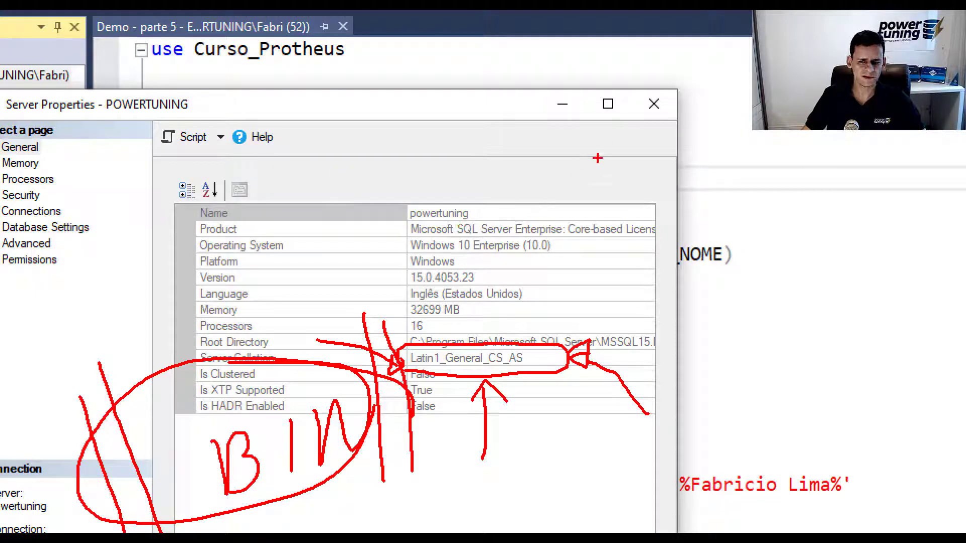
Point more lines at the collation value, underline BIN and the value, link the two with an arrow, and clear the annotations.
{"action": "left_click_drag", "start_coordinate": [611, 149], "coordinate": [562, 337]}
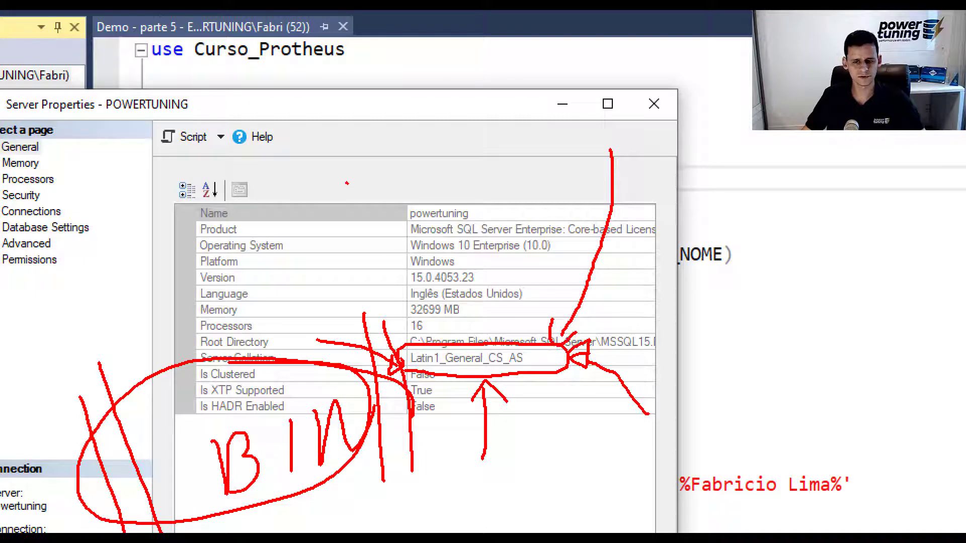
{"action": "left_click_drag", "start_coordinate": [347, 183], "coordinate": [406, 319]}
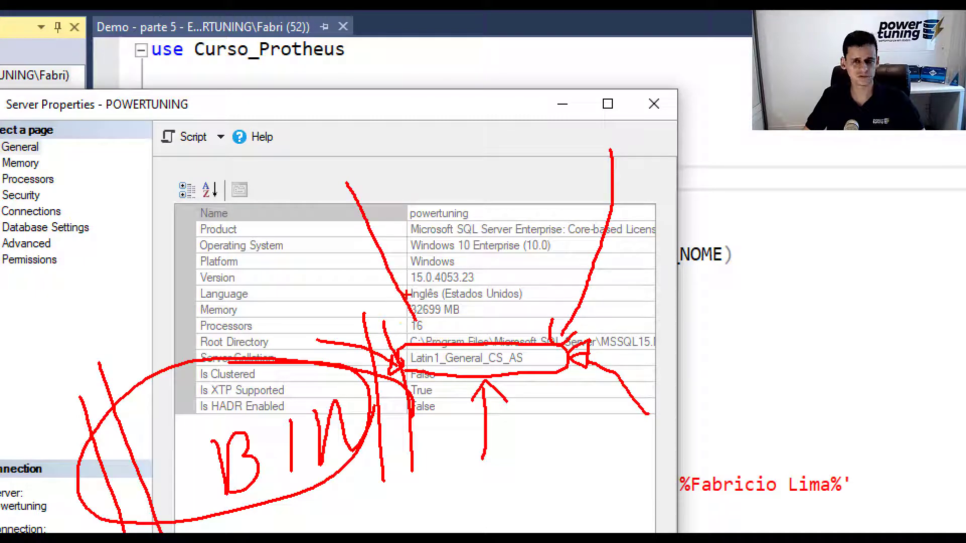
{"action": "mouse_move", "coordinate": [201, 484]}
{"action": "left_mouse_down"}
{"action": "mouse_move", "coordinate": [357, 472]}
{"action": "mouse_move", "coordinate": [322, 474]}
{"action": "left_mouse_up"}
{"action": "left_click_drag", "start_coordinate": [229, 498], "coordinate": [324, 468]}
{"action": "left_click_drag", "start_coordinate": [196, 472], "coordinate": [381, 455]}
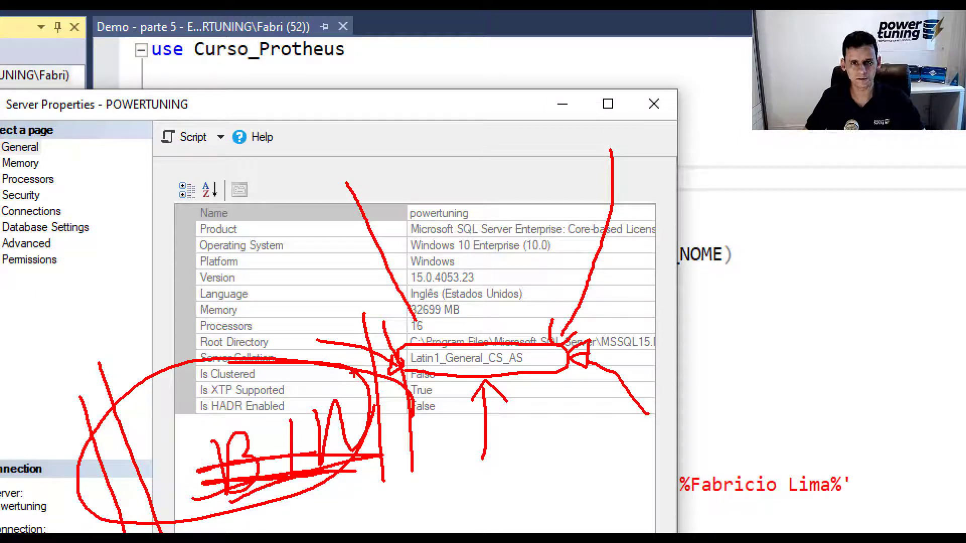
{"action": "left_click_drag", "start_coordinate": [415, 375], "coordinate": [559, 381]}
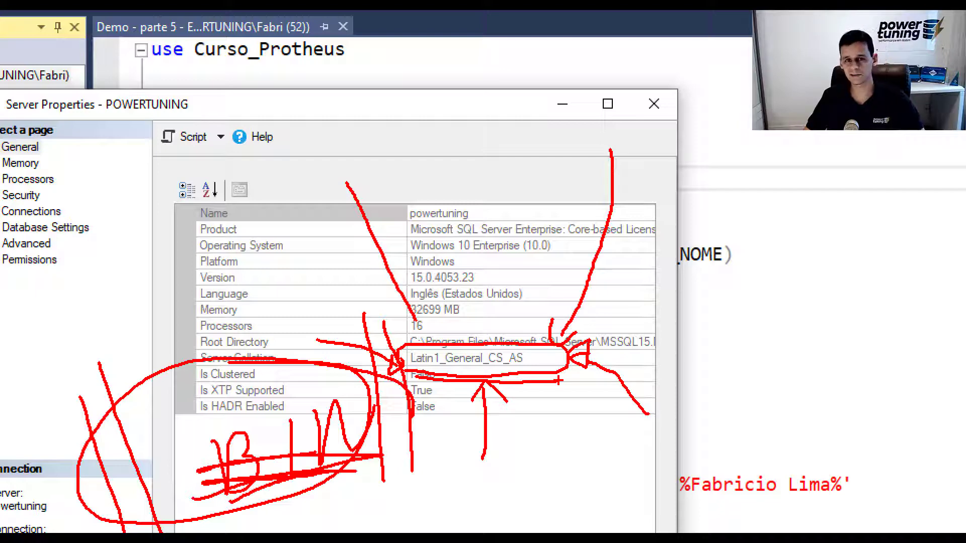
{"action": "mouse_move", "coordinate": [536, 378]}
{"action": "left_mouse_down"}
{"action": "mouse_move", "coordinate": [574, 453]}
{"action": "mouse_move", "coordinate": [392, 505]}
{"action": "mouse_move", "coordinate": [376, 491]}
{"action": "mouse_move", "coordinate": [385, 485]}
{"action": "mouse_move", "coordinate": [374, 507]}
{"action": "left_mouse_up"}
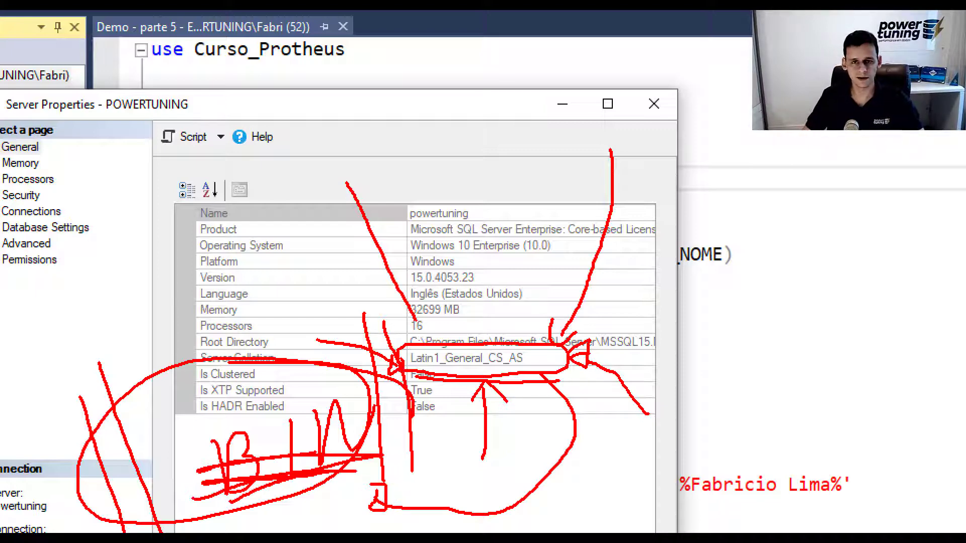
{"action": "mouse_move", "coordinate": [399, 484]}
{"action": "left_mouse_down"}
{"action": "mouse_move", "coordinate": [355, 481]}
{"action": "mouse_move", "coordinate": [409, 477]}
{"action": "left_mouse_up"}
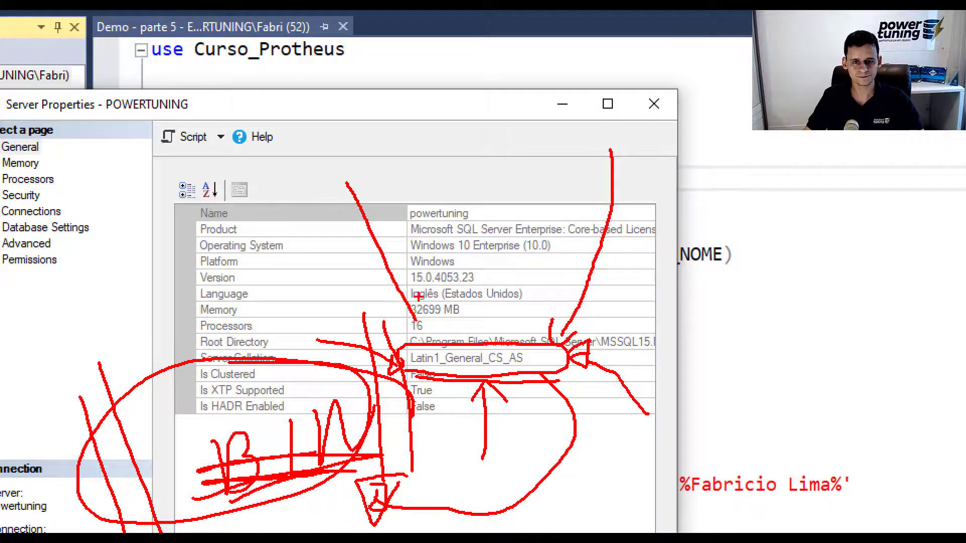
{"action": "key", "text": "Escape"}
Highlight the Server Collation property in the server properties, move the dialog aside, and close it.
{"action": "left_click", "coordinate": [397, 244]}
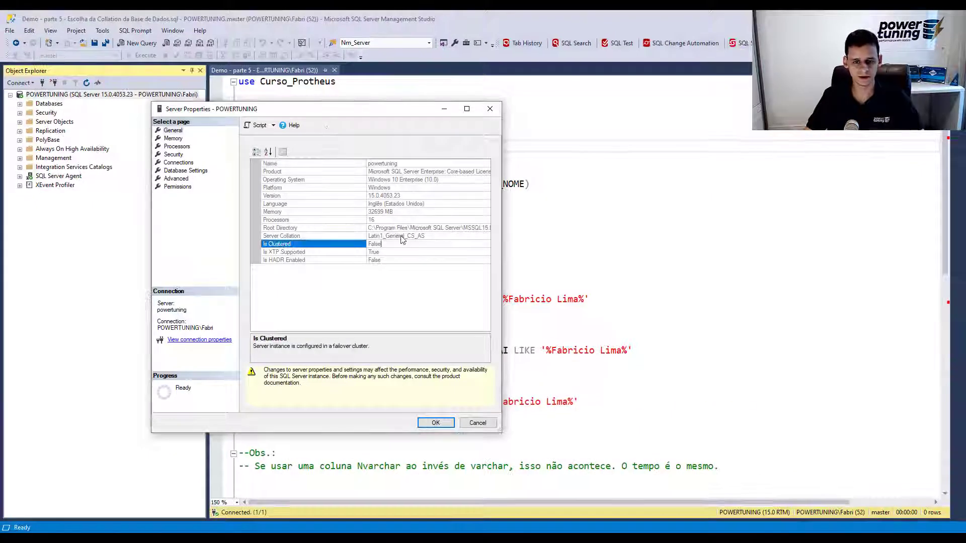
{"action": "left_click", "coordinate": [402, 235]}
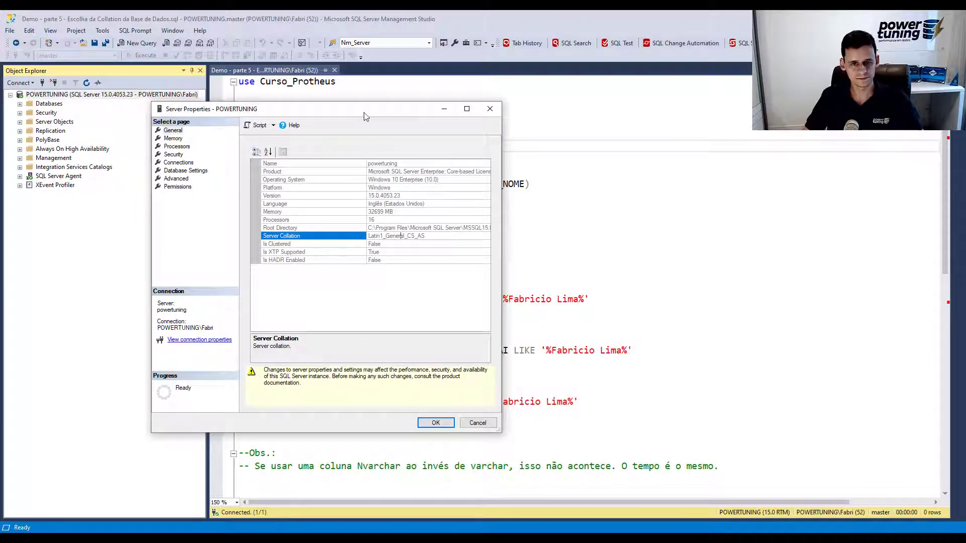
{"action": "left_click_drag", "start_coordinate": [364, 114], "coordinate": [435, 101]}
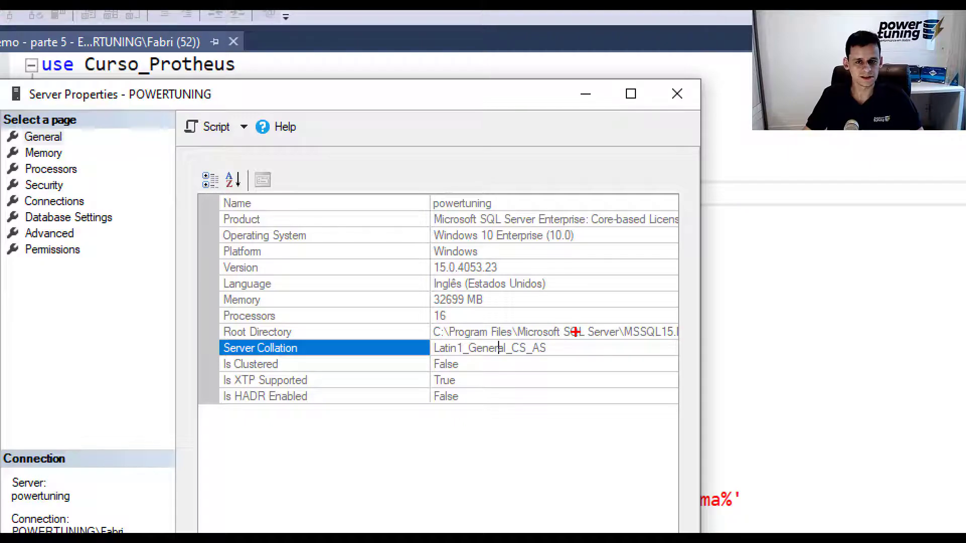
{"action": "mouse_move", "coordinate": [575, 331]}
{"action": "left_mouse_down"}
{"action": "mouse_move", "coordinate": [453, 332]}
{"action": "mouse_move", "coordinate": [584, 342]}
{"action": "mouse_move", "coordinate": [481, 337]}
{"action": "left_mouse_up"}
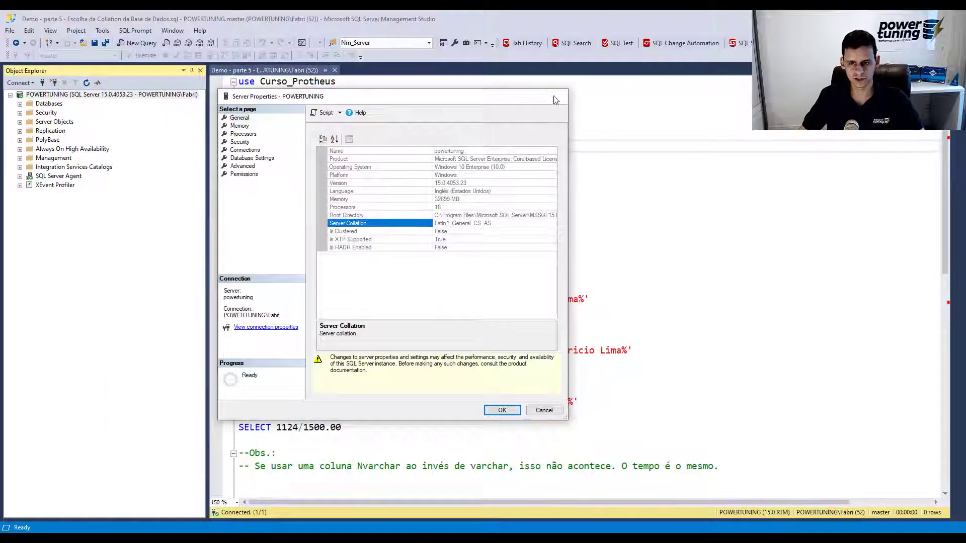
{"action": "left_click", "coordinate": [555, 99]}
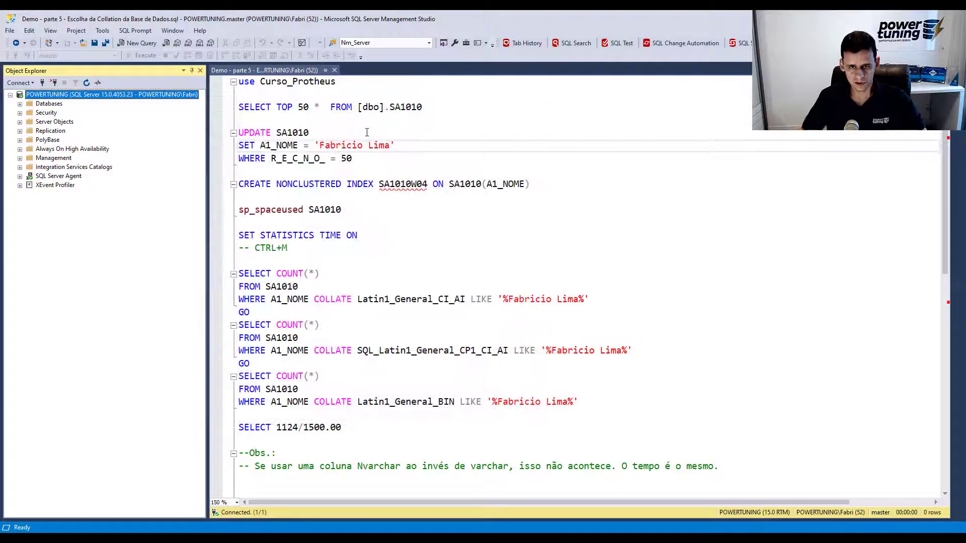
Run only the "use Curso_Protheus" line to switch the query to that database, leaving the line selected.
{"action": "left_click", "coordinate": [360, 84]}
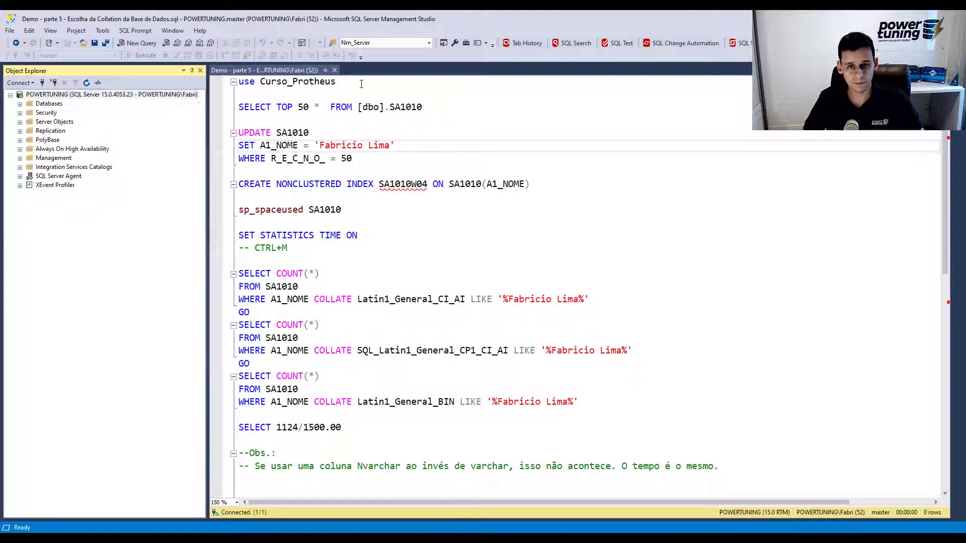
{"action": "key", "text": "shift+Home"}
{"action": "key", "text": "F5"}
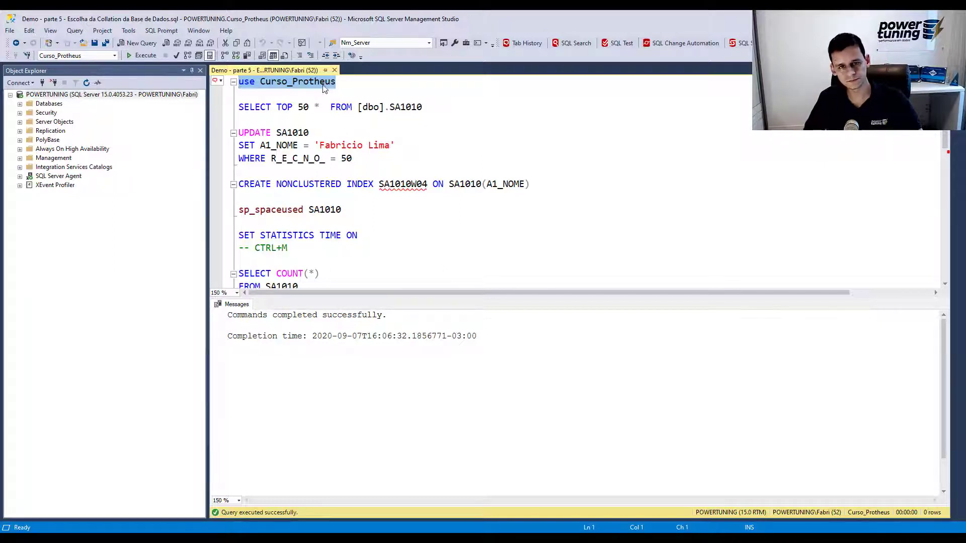
{"action": "left_click", "coordinate": [325, 86]}
{"action": "left_click_drag", "start_coordinate": [349, 84], "coordinate": [238, 83]}
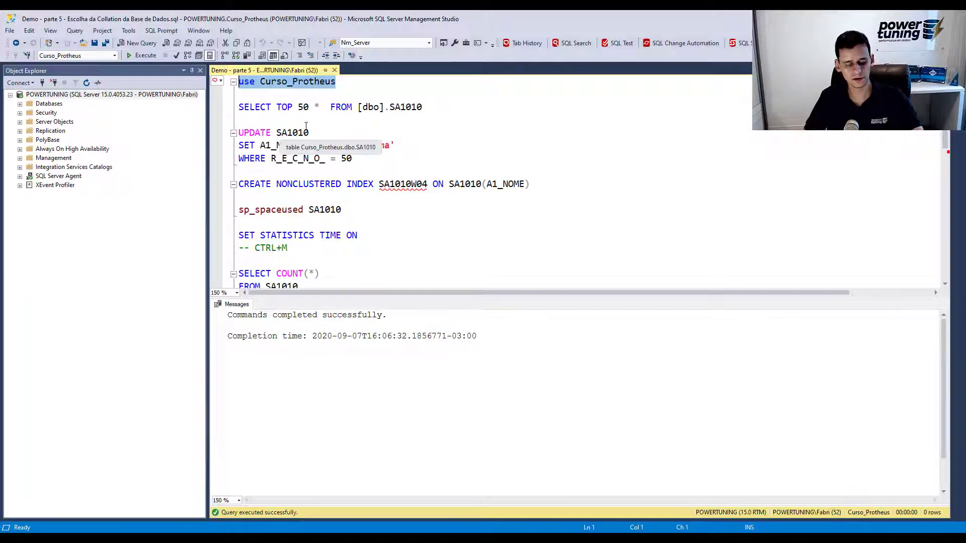
Change the table name in the SELECT TOP 50 query to aA1010, run only that query, and highlight the object name in the message.
{"action": "double_click", "coordinate": [406, 111]}
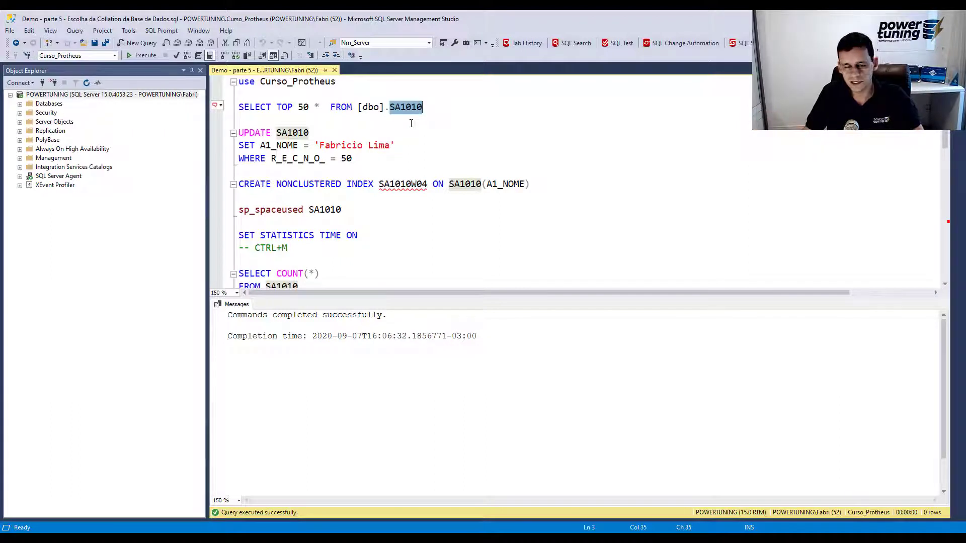
{"action": "left_click", "coordinate": [391, 108]}
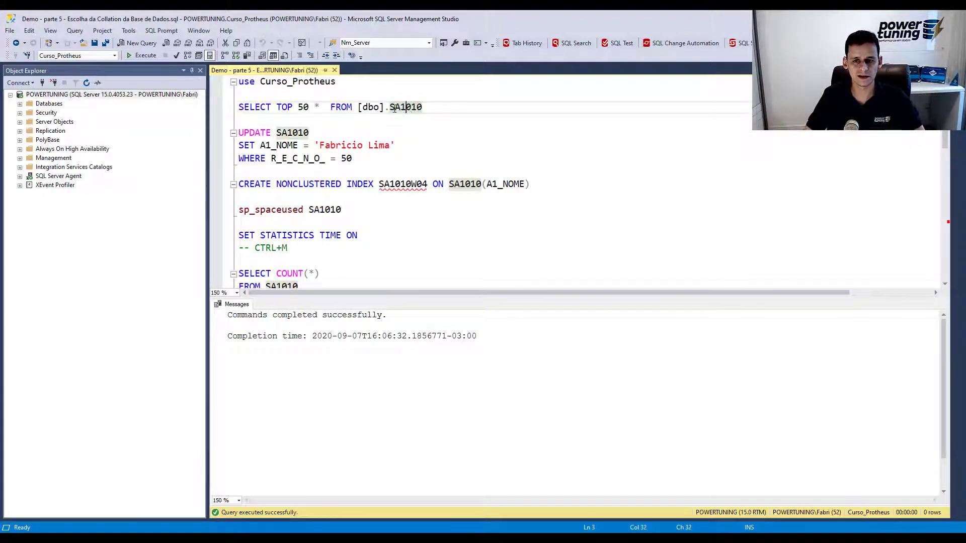
{"action": "key", "text": "Delete"}
{"action": "type", "text": "a"}
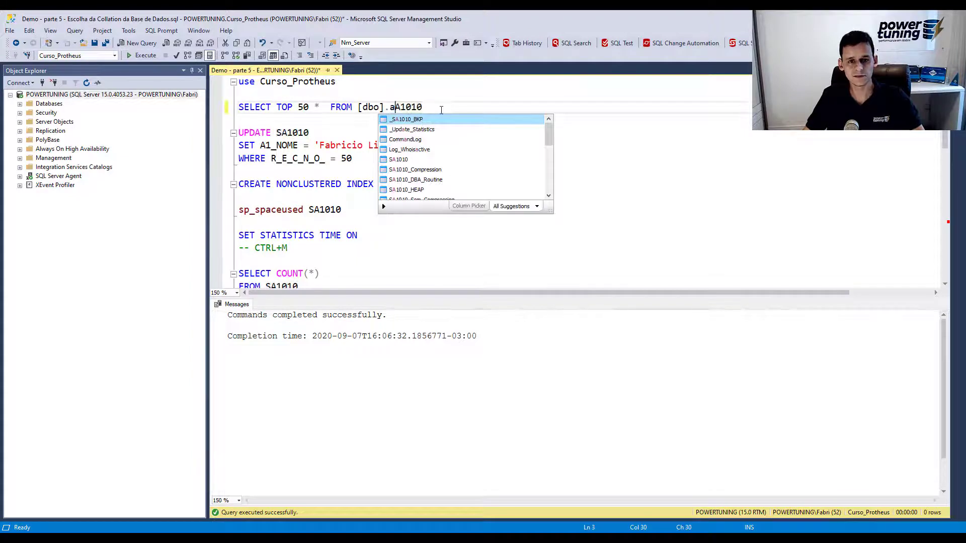
{"action": "key", "text": "End"}
{"action": "key", "text": "shift+Up"}
{"action": "key", "text": "F5"}
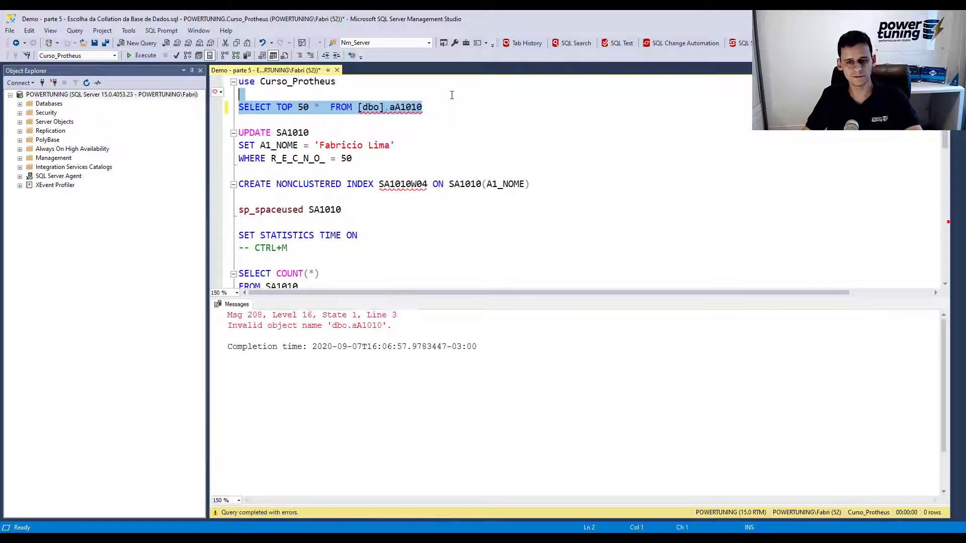
{"action": "left_click_drag", "start_coordinate": [388, 324], "coordinate": [336, 326]}
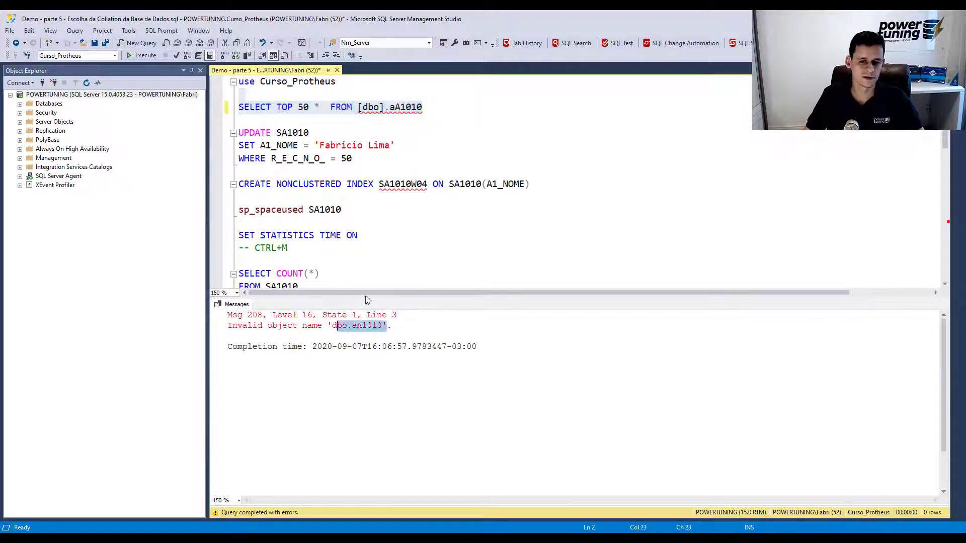
Restore the table name to SA1010 in the SELECT TOP 50 query and run only that statement.
{"action": "left_click", "coordinate": [397, 108]}
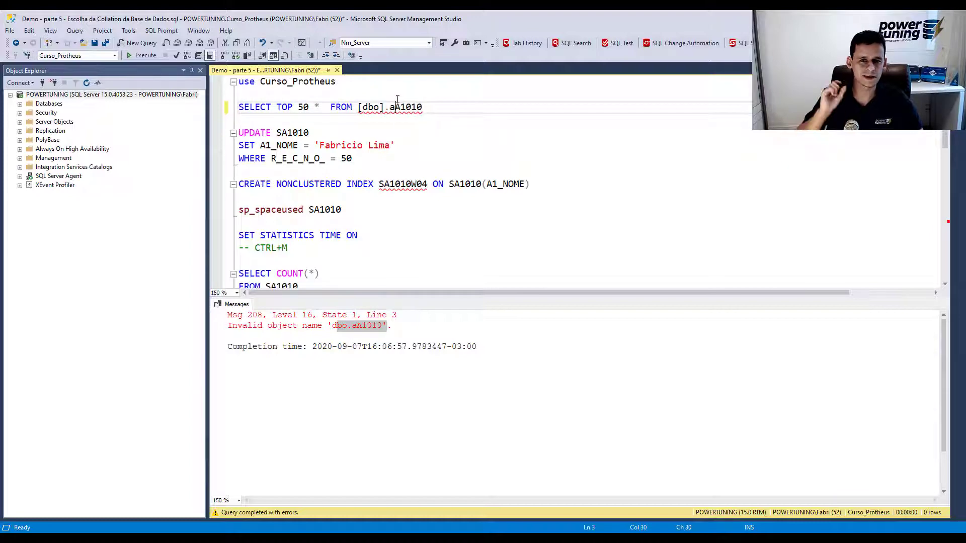
{"action": "key", "text": "BackSpace"}
{"action": "type", "text": "S"}
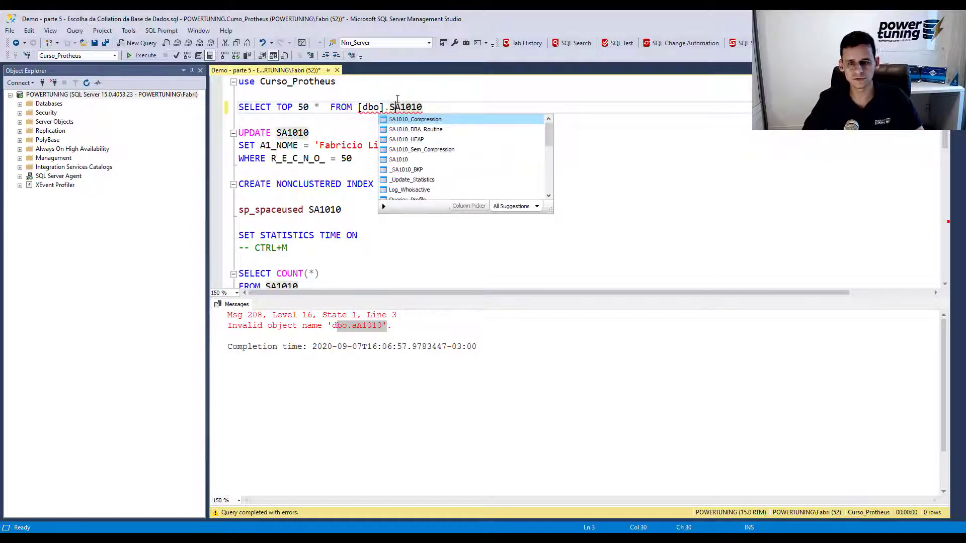
{"action": "key", "text": "End"}
{"action": "key", "text": "shift+Home"}
{"action": "key", "text": "F5"}
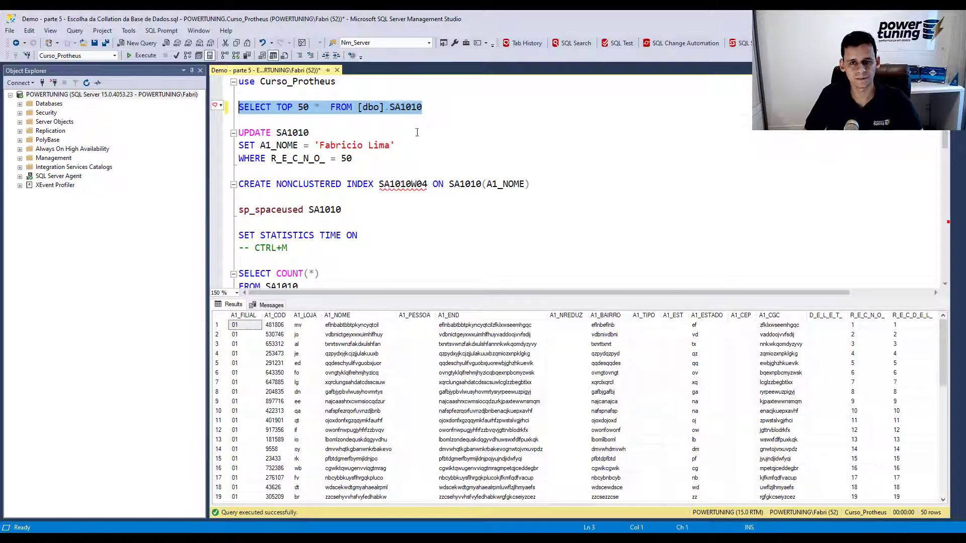
{"action": "left_click_drag", "start_coordinate": [431, 113], "coordinate": [444, 93]}
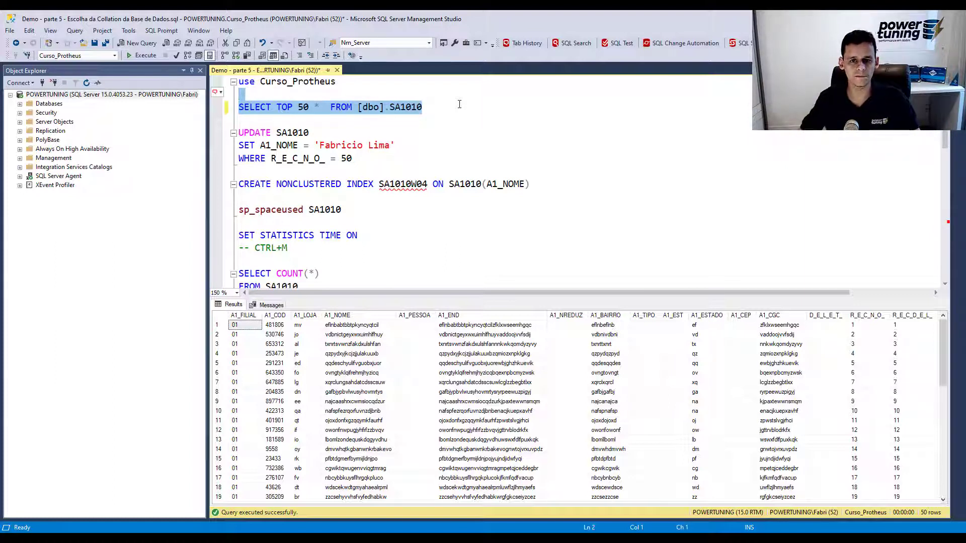
Run only the UPDATE statement that sets A1_NOME to the customer's name in SA1010 where R_E_C_N_O_ = 50.
{"action": "left_click_drag", "start_coordinate": [413, 160], "coordinate": [228, 119]}
{"action": "left_click", "coordinate": [228, 119]}
{"action": "left_click", "coordinate": [386, 161], "text": "shift"}
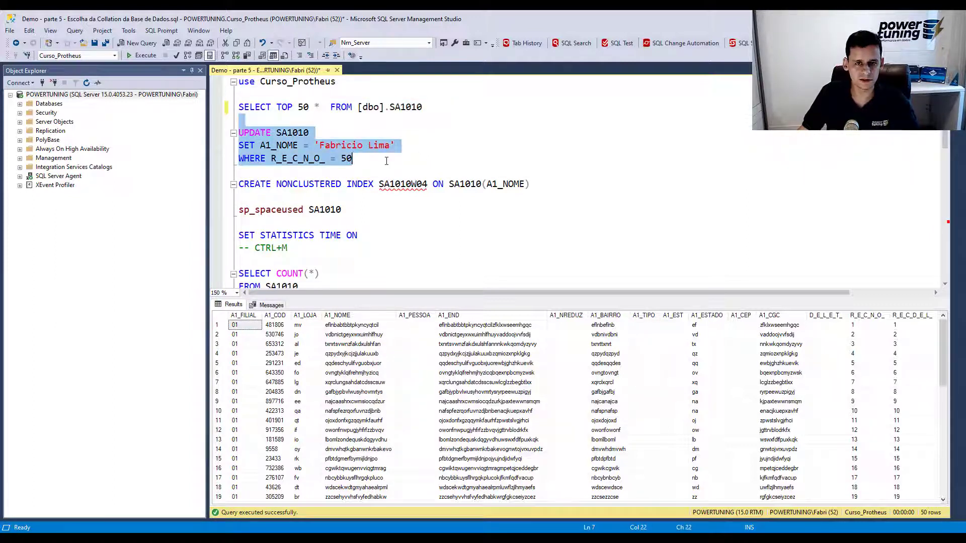
{"action": "key", "text": "F5"}
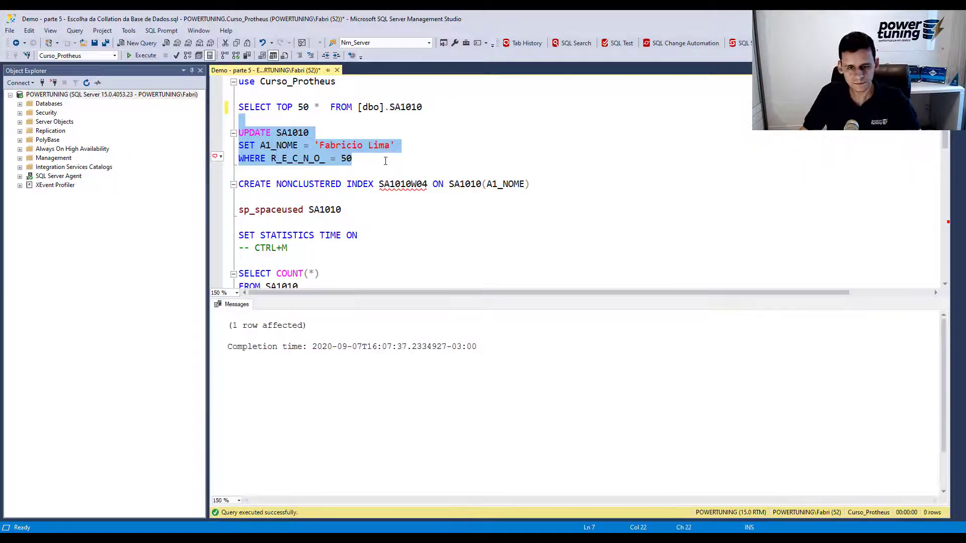
Highlight the lines of the UPDATE statement and its SA1010 table name to review what it changes.
{"action": "left_click", "coordinate": [354, 158]}
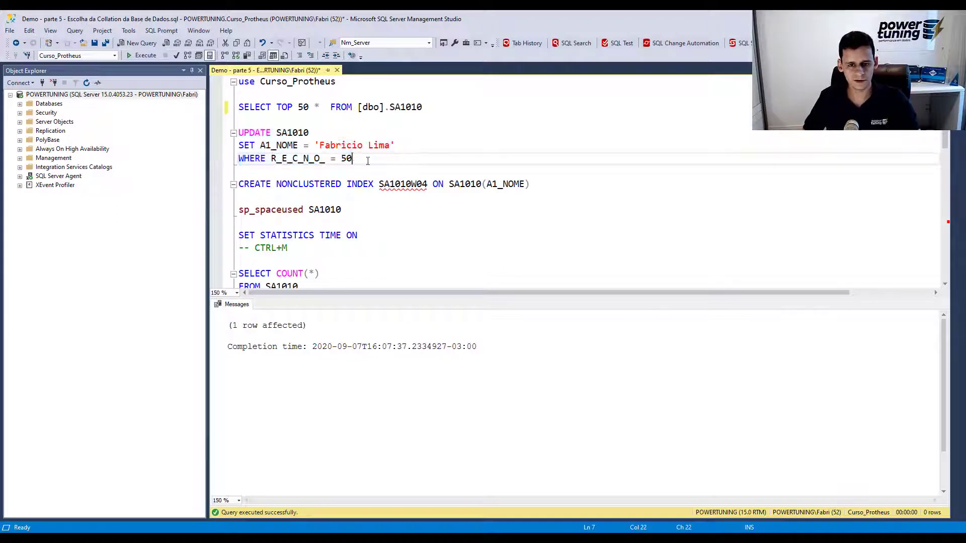
{"action": "left_click_drag", "start_coordinate": [355, 158], "coordinate": [239, 132]}
{"action": "left_click", "coordinate": [334, 134]}
{"action": "left_click", "coordinate": [428, 149]}
{"action": "left_click_drag", "start_coordinate": [429, 149], "coordinate": [238, 133]}
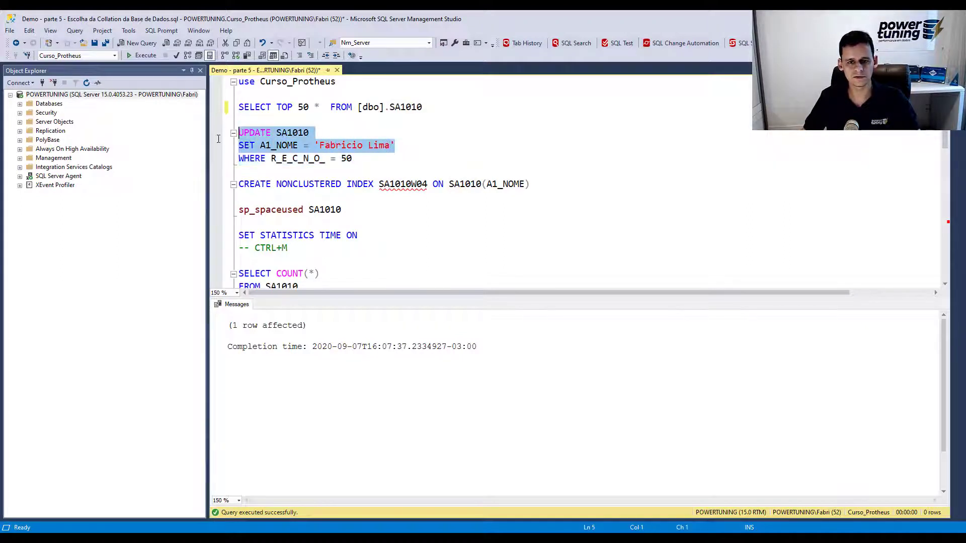
{"action": "left_click", "coordinate": [327, 151]}
{"action": "double_click", "coordinate": [284, 134]}
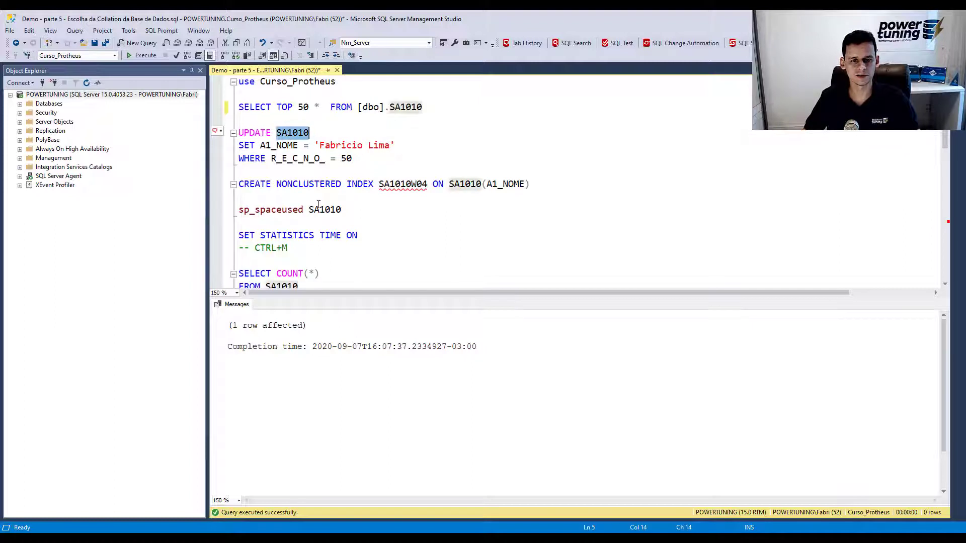
{"action": "left_click_drag", "start_coordinate": [378, 158], "coordinate": [238, 132]}
Try to create the nonclustered index SA1010W04 on SA1010(A1_NOME) by running only that statement.
{"action": "left_click", "coordinate": [554, 194]}
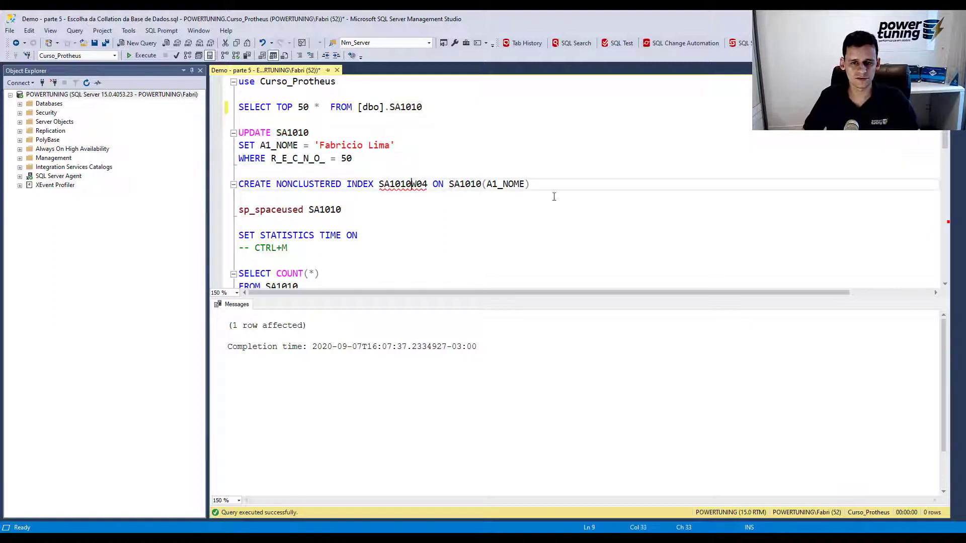
{"action": "left_click_drag", "start_coordinate": [554, 194], "coordinate": [568, 172]}
{"action": "key", "text": "F5"}
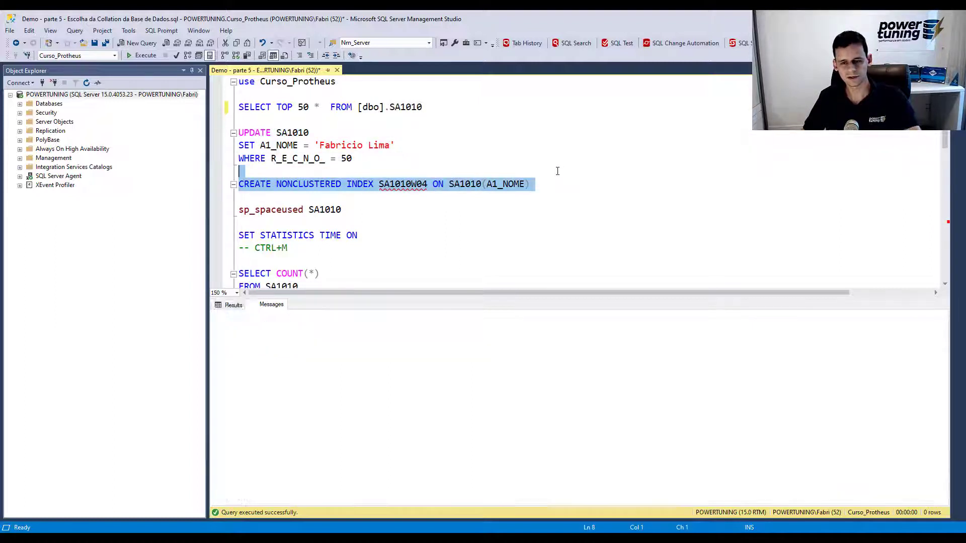
Run only sp_spaceused for the SA1010 table and select the rows value in the results.
{"action": "left_click", "coordinate": [417, 211]}
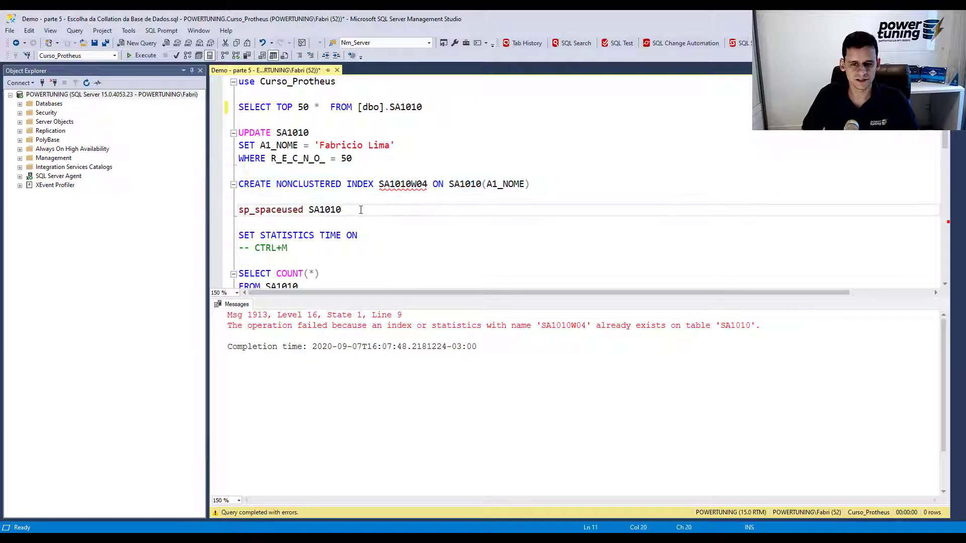
{"action": "key", "text": "shift+Home"}
{"action": "key", "text": "F5"}
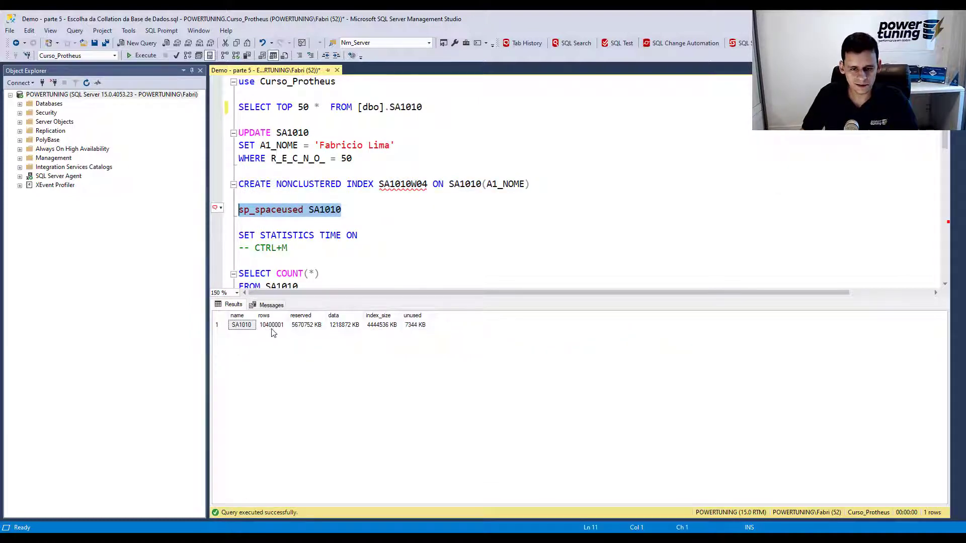
{"action": "left_click", "coordinate": [275, 327]}
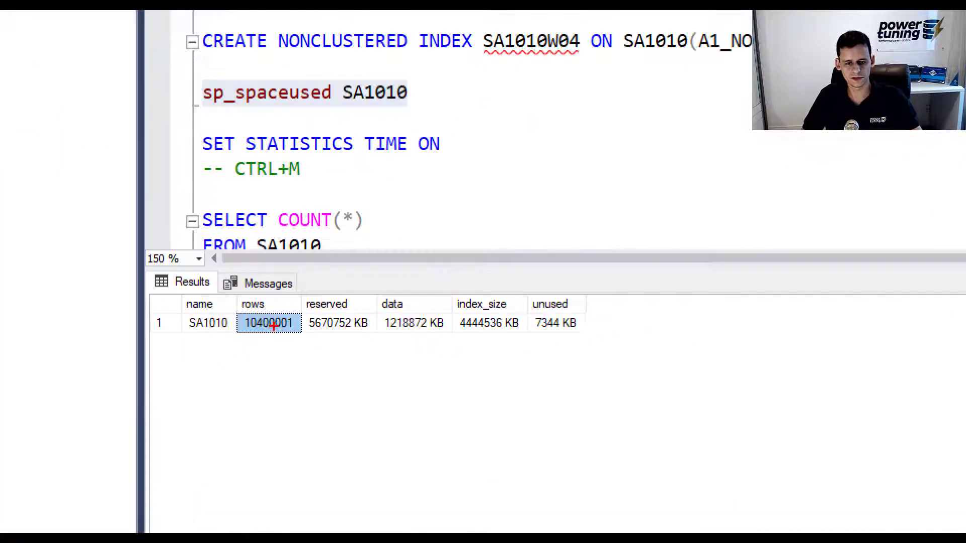